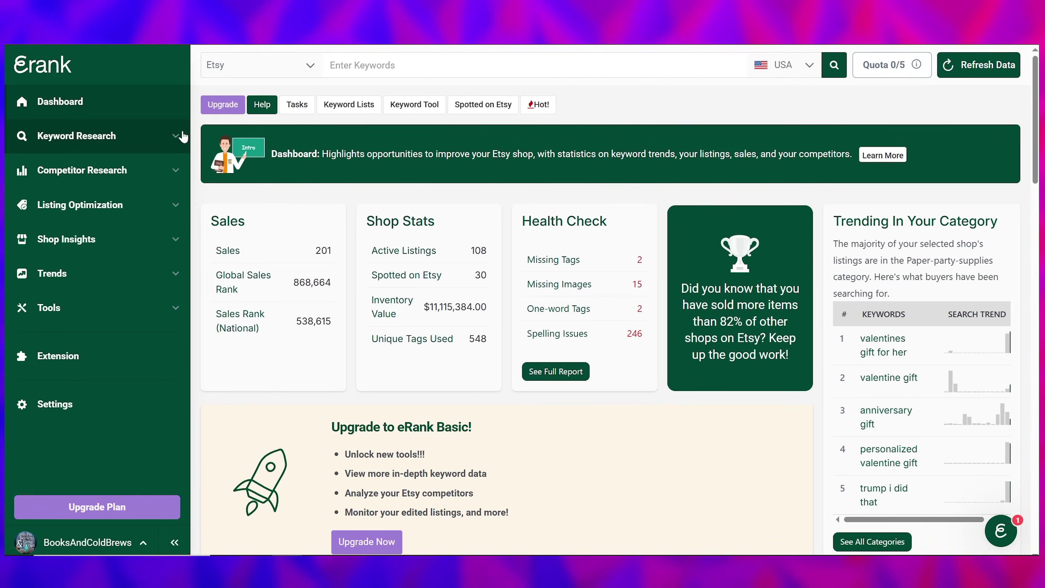
Step: Browse the sidebar sections, leaving Keyword Research expanded to list Keyword Tool, Bulk Keyword Tool and Keyword Lists
left_click(183, 139)
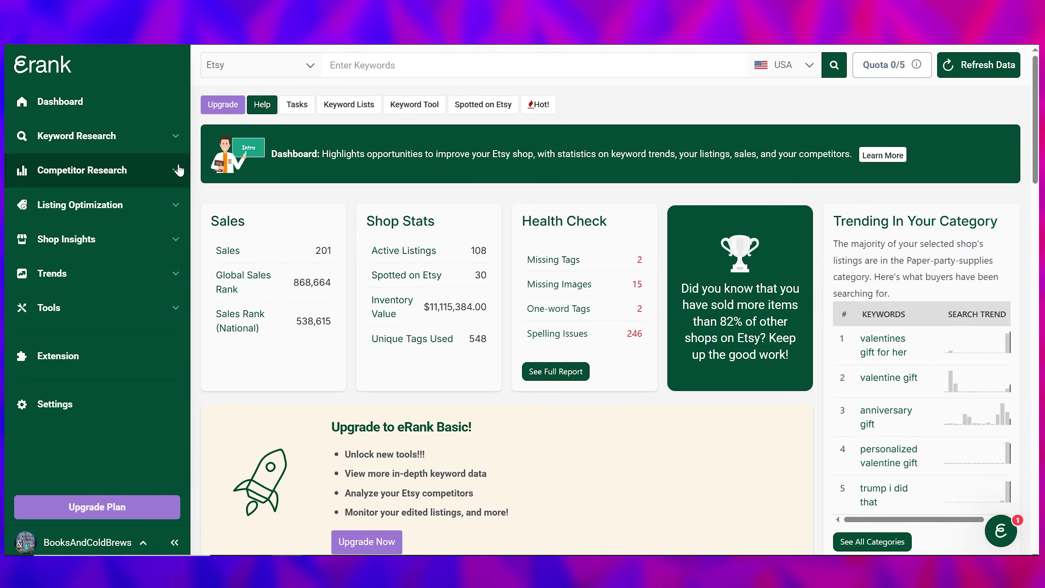
left_click(178, 170)
left_click(178, 170)
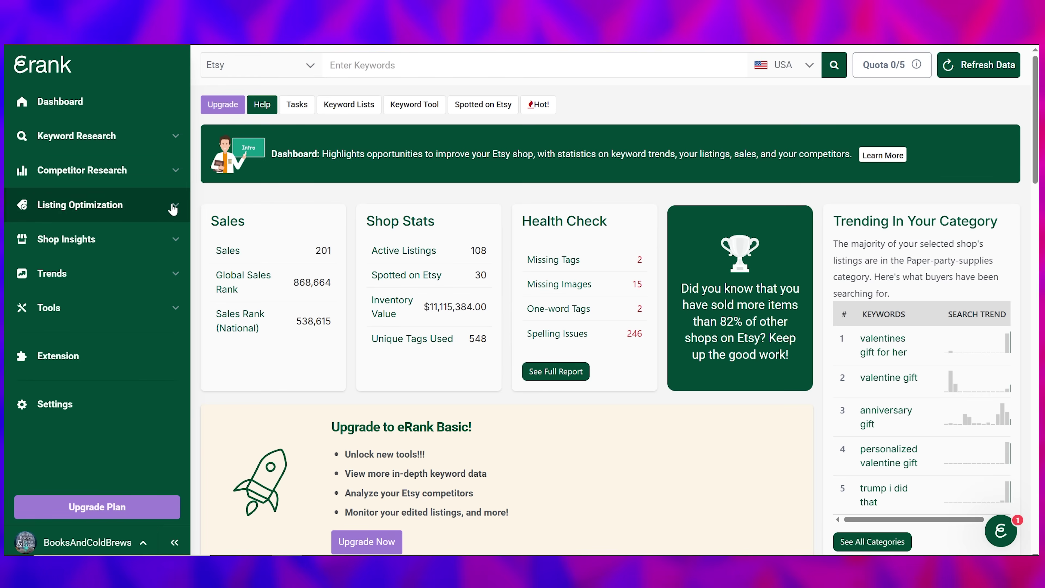
left_click(166, 282)
left_click(166, 282)
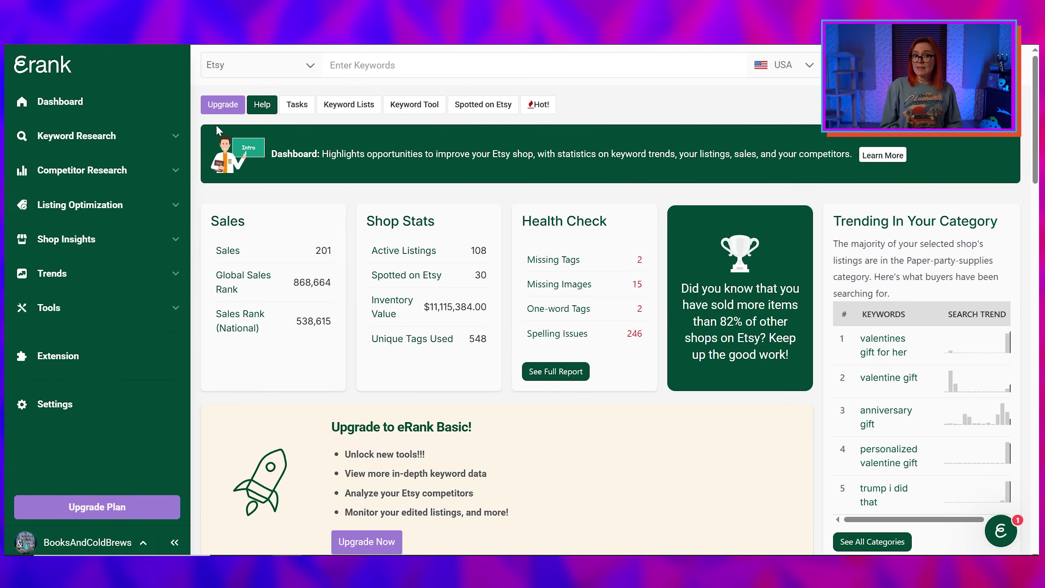
left_click(169, 137)
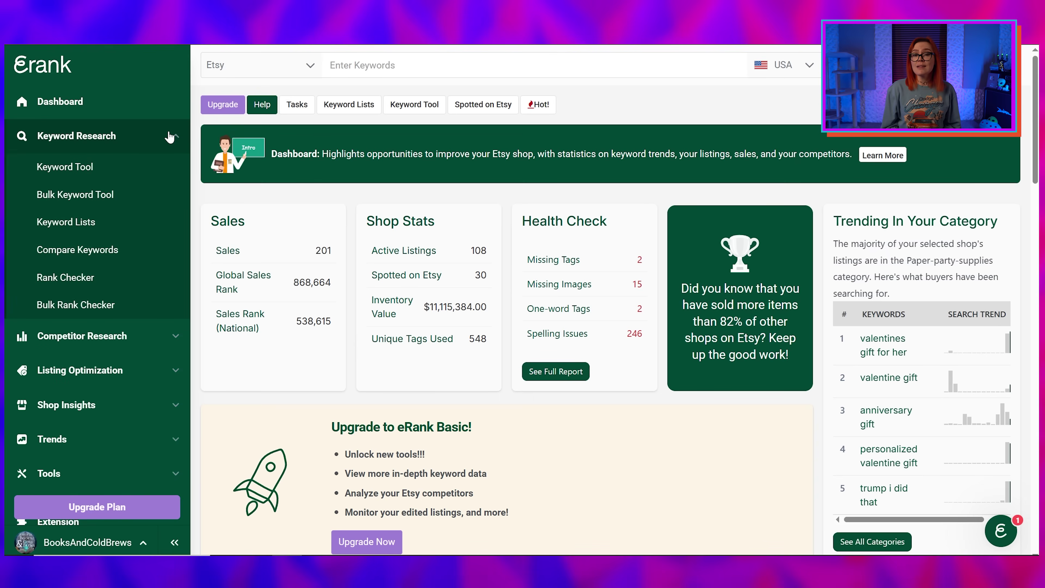
Step: Open the Keyword Tool and start typing 'blanket' into the Etsy keyword search set to USA
left_click(145, 167)
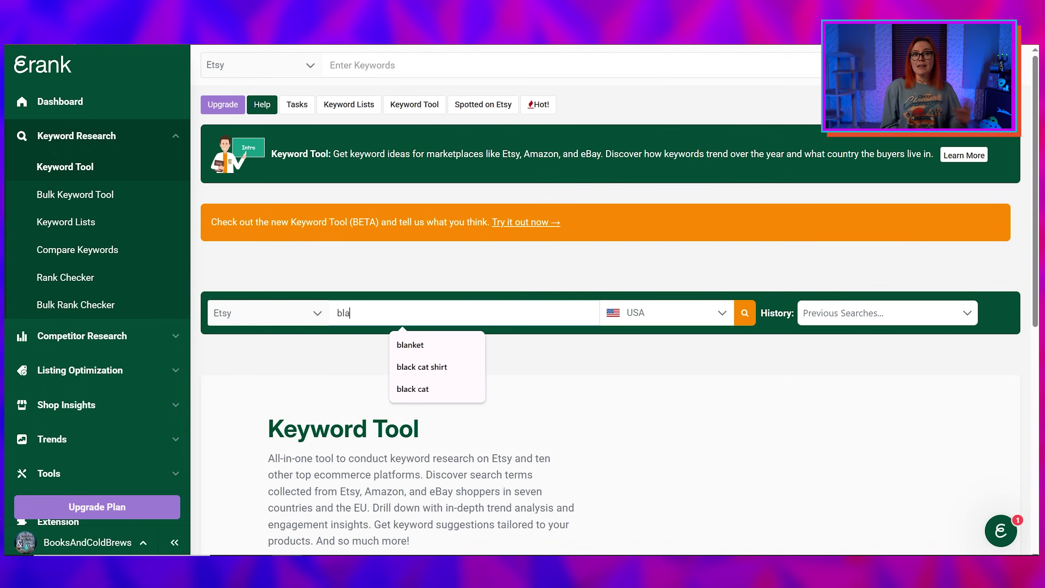
type("e")
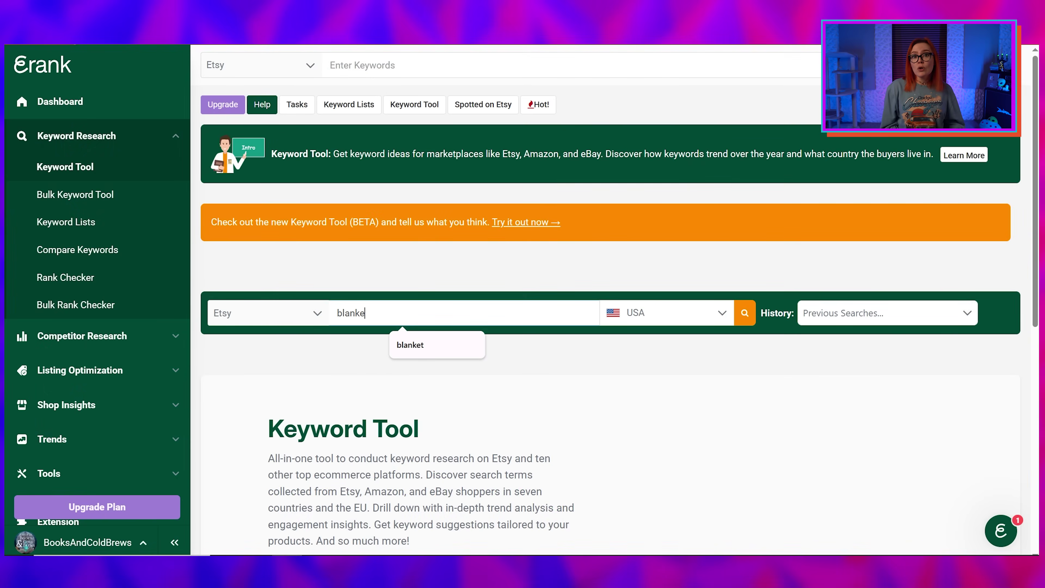
type("t")
Step: Search 'blanket' (19,979 average searches, 702,088 competition) and scroll down to its Keyword Ideas table
key("Return")
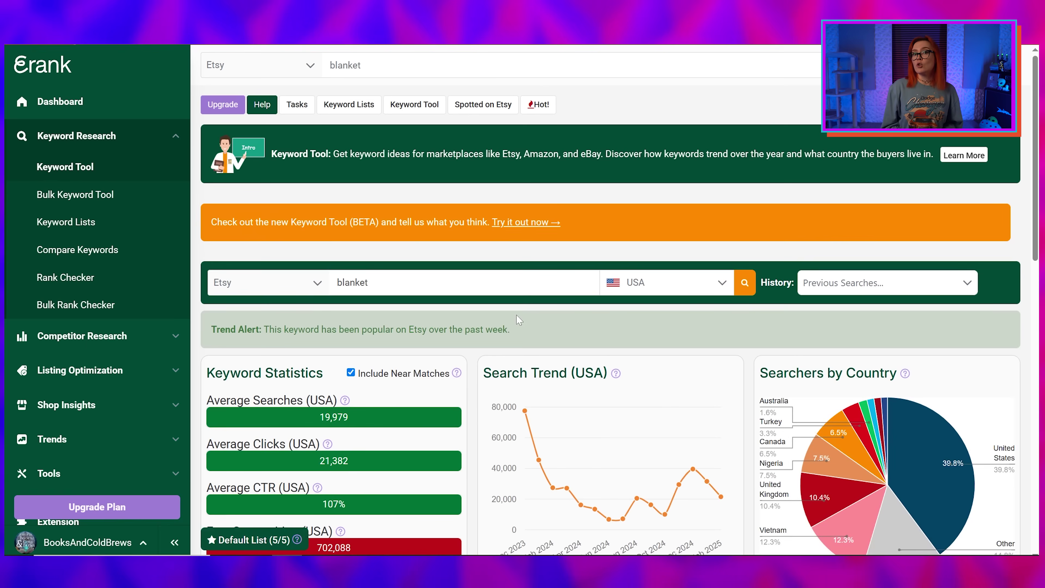
scroll(518, 320, "down", 4)
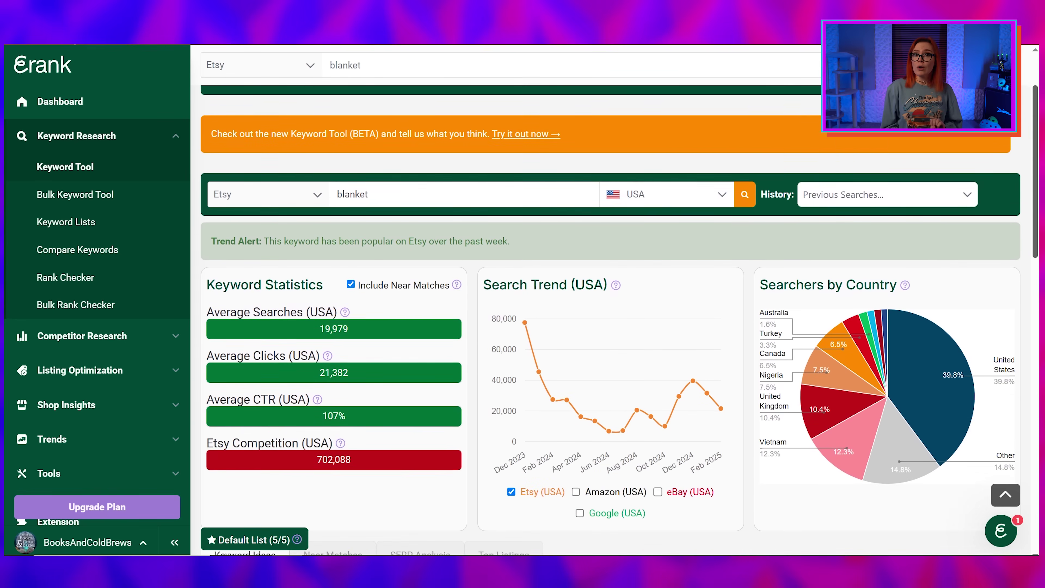
scroll(619, 305, "down", 1)
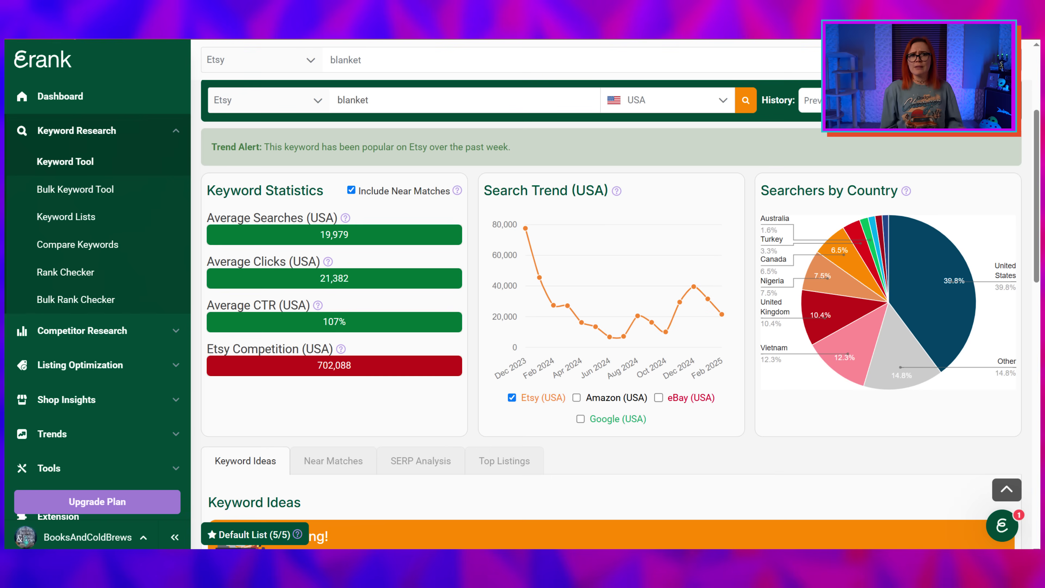
scroll(609, 321, "down", 5)
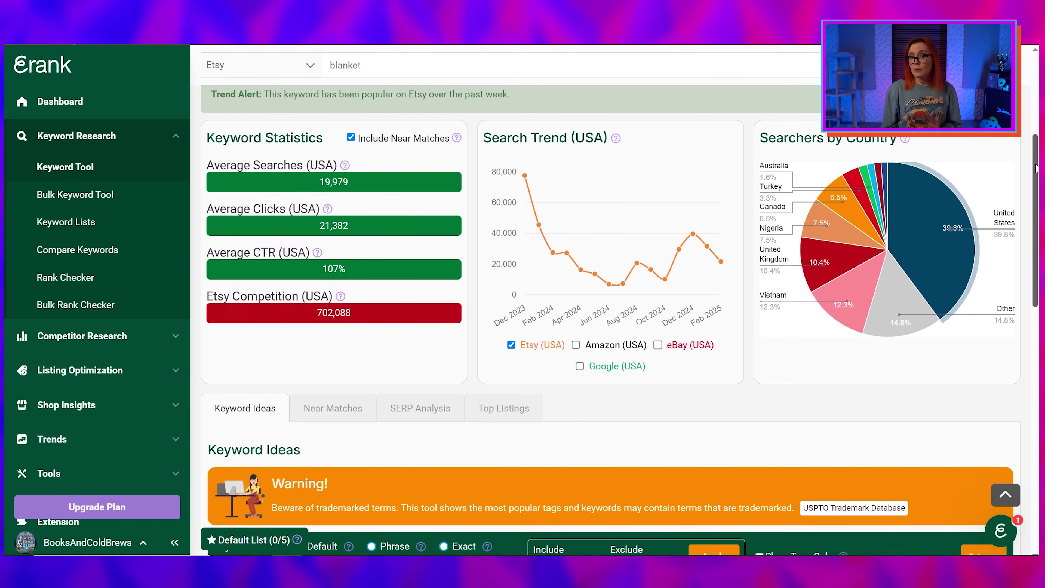
scroll(609, 321, "down", 5)
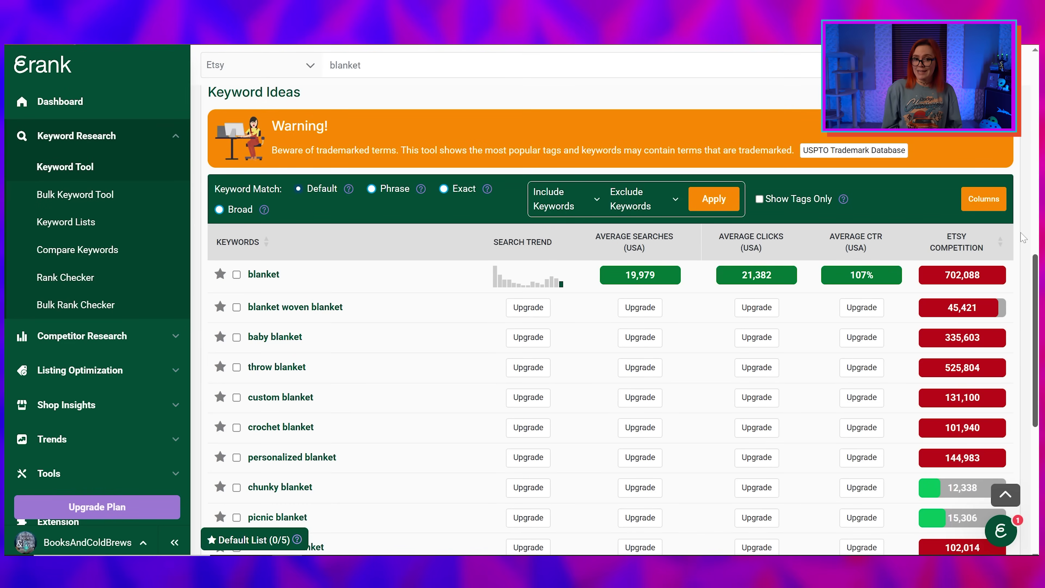
Step: Show 100 keyword ideas per page and open the empty Default List keyword panel
left_click_drag(1035, 266, 1035, 358)
left_click(336, 314)
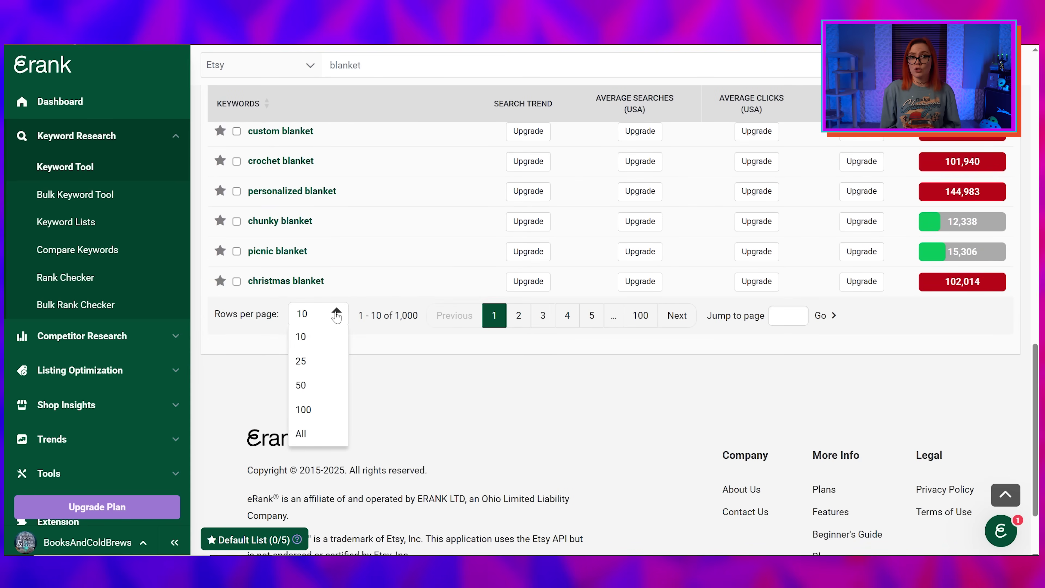
left_click(323, 415)
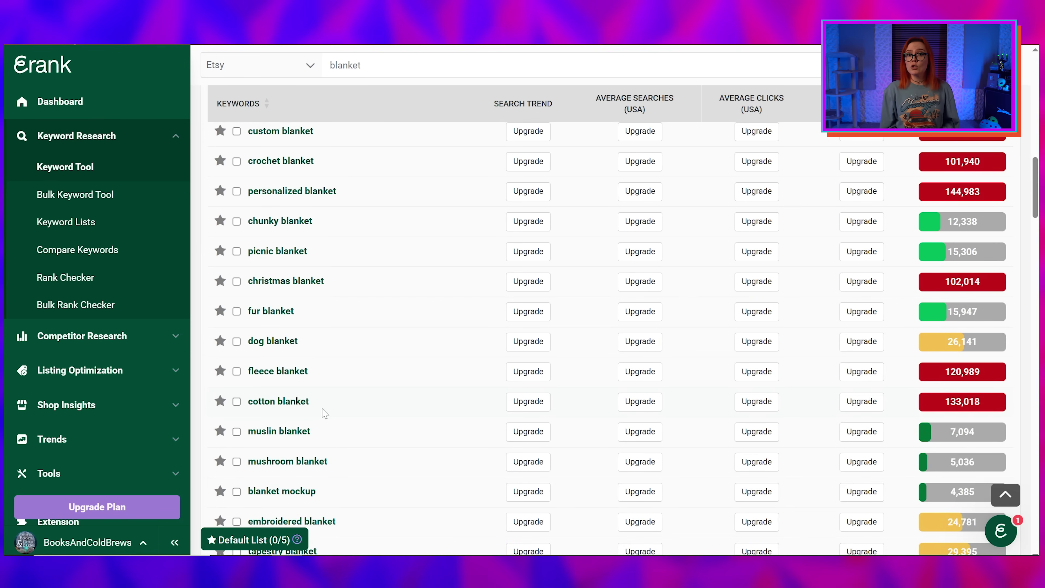
mouse_move(1037, 180)
left_mouse_down()
mouse_move(1037, 150)
mouse_move(1037, 166)
left_mouse_up()
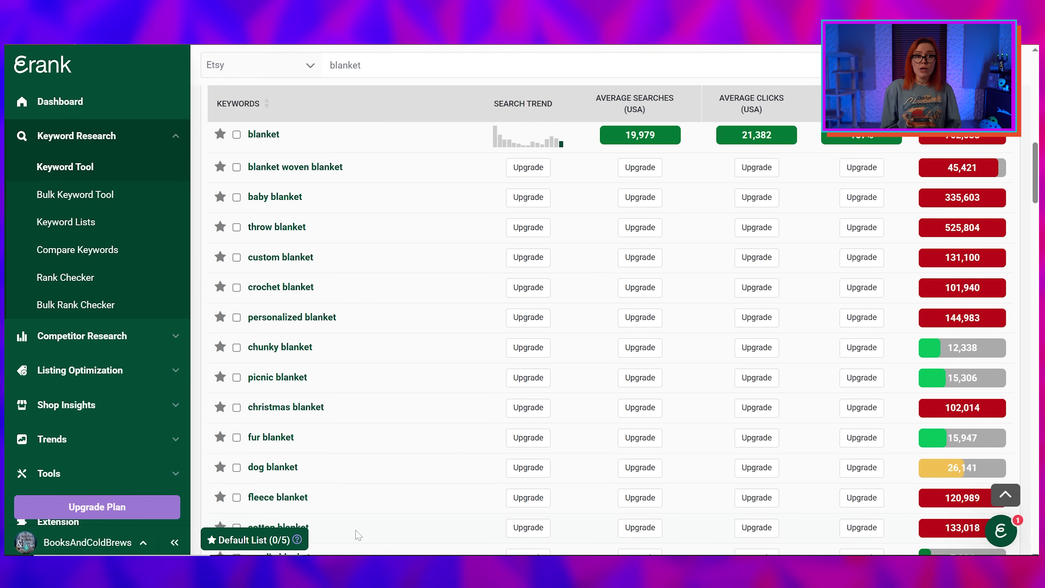
left_click(267, 540)
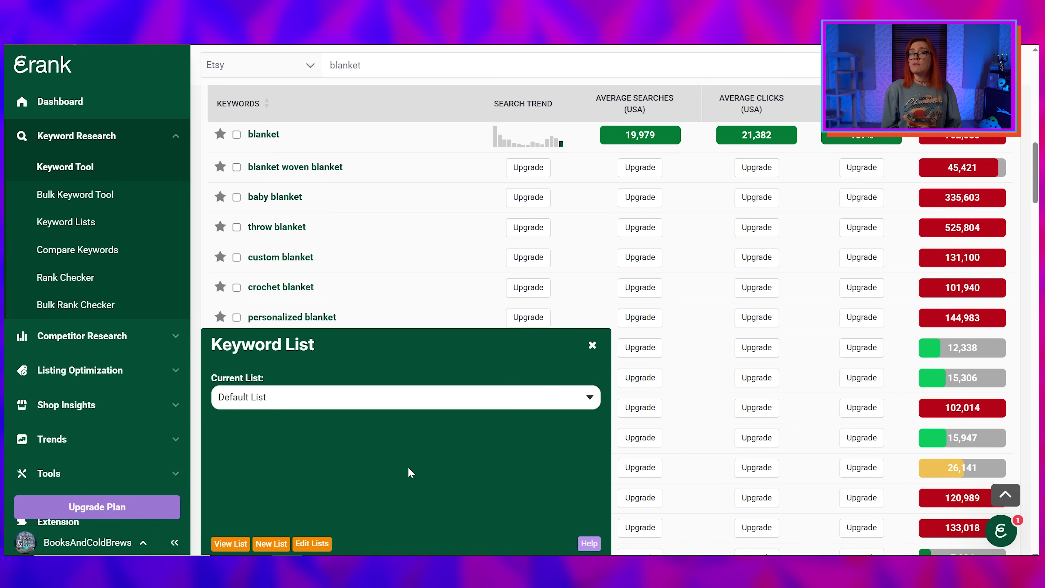
Step: Star 'chunky blanket' and confirm it appears in the Default List panel
left_click(592, 346)
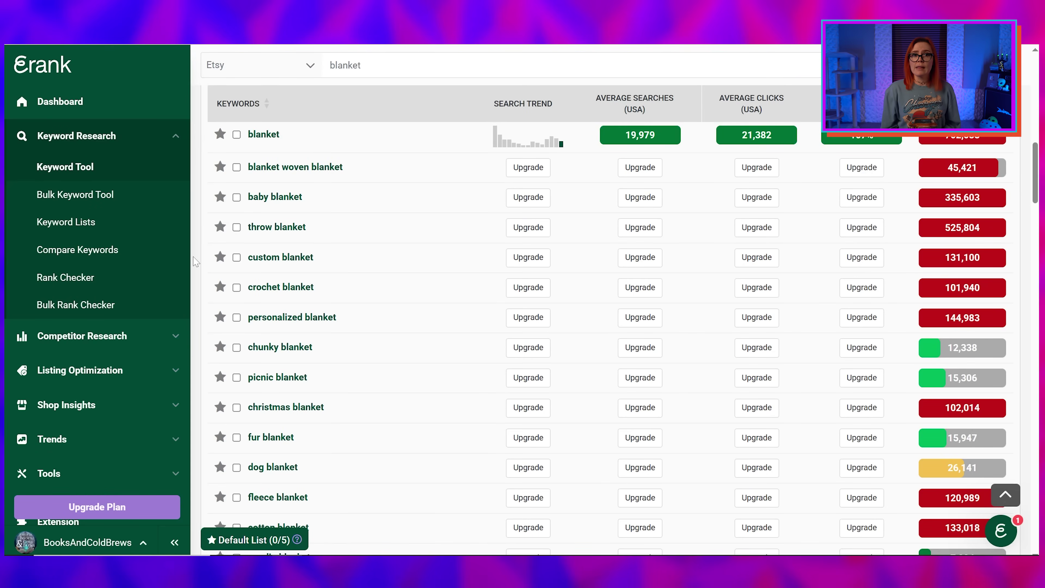
left_click_drag(317, 352, 247, 354)
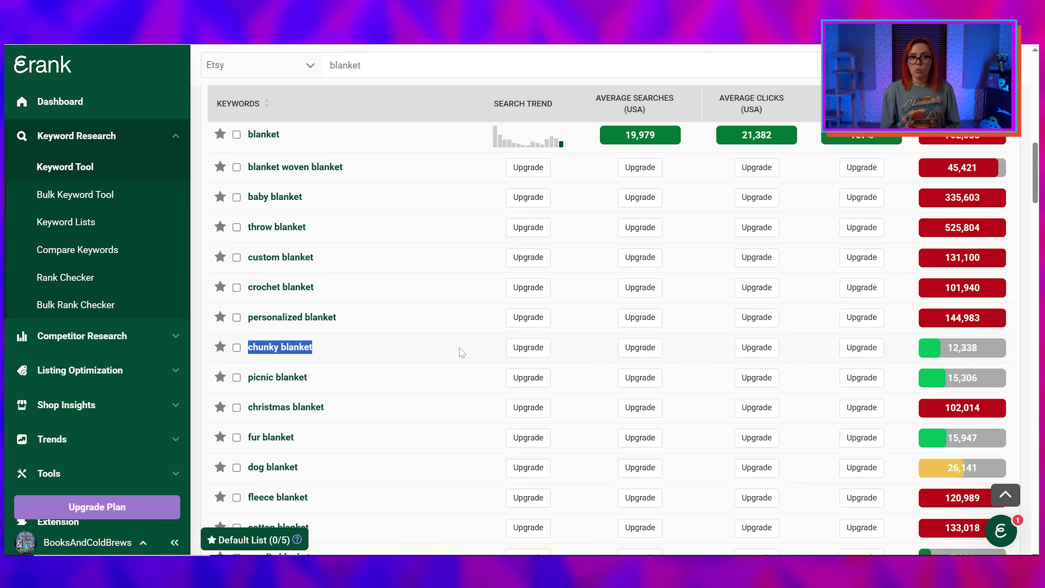
left_click_drag(986, 353, 947, 349)
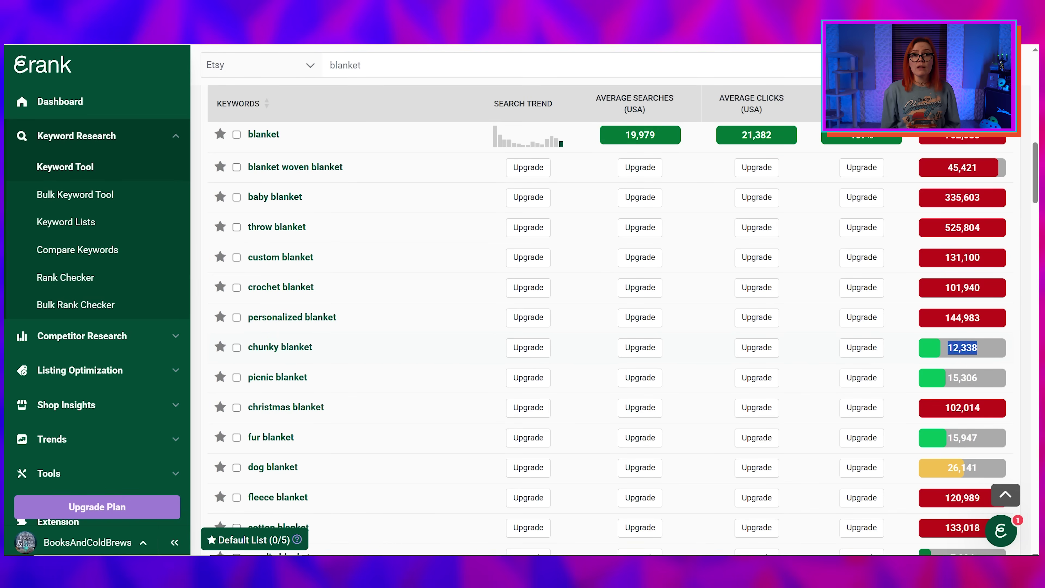
left_click(935, 358)
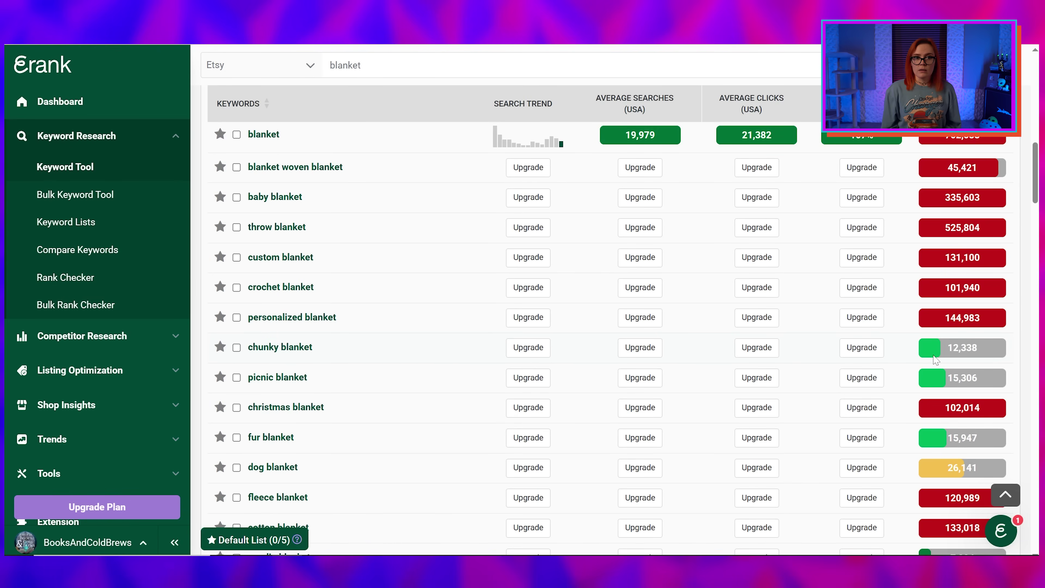
left_click(220, 350)
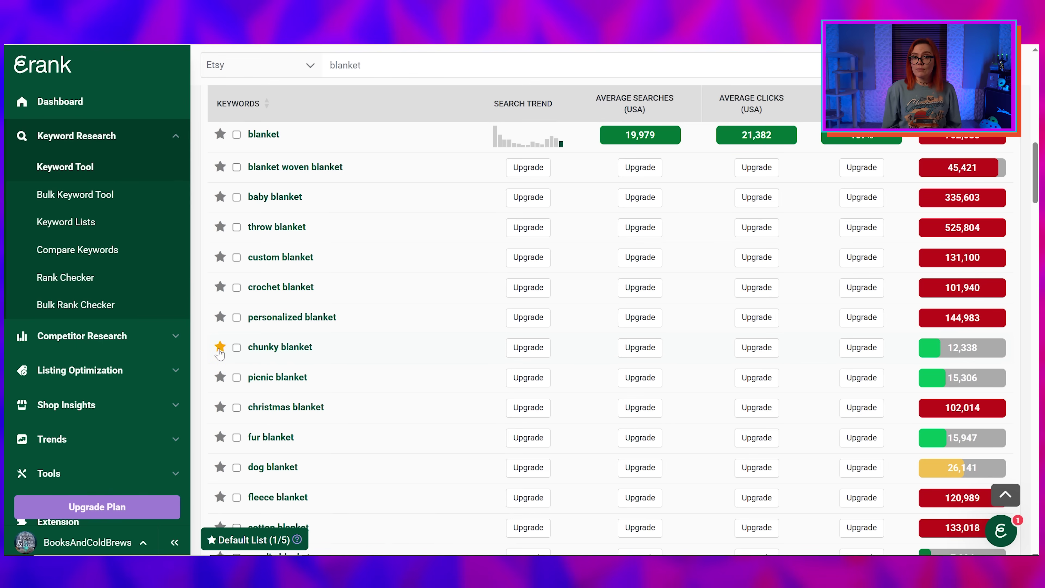
left_click(252, 539)
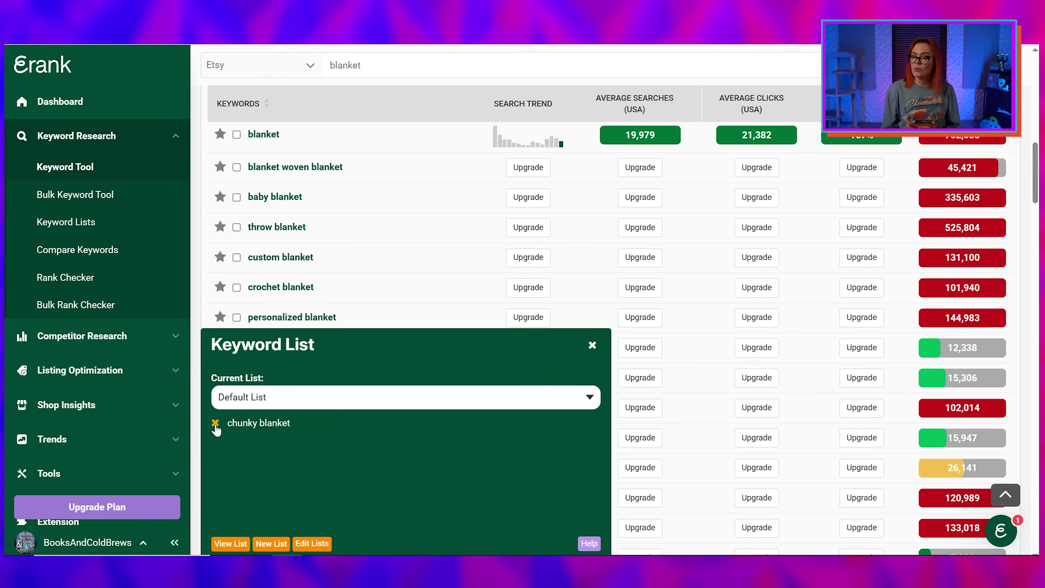
left_click(592, 345)
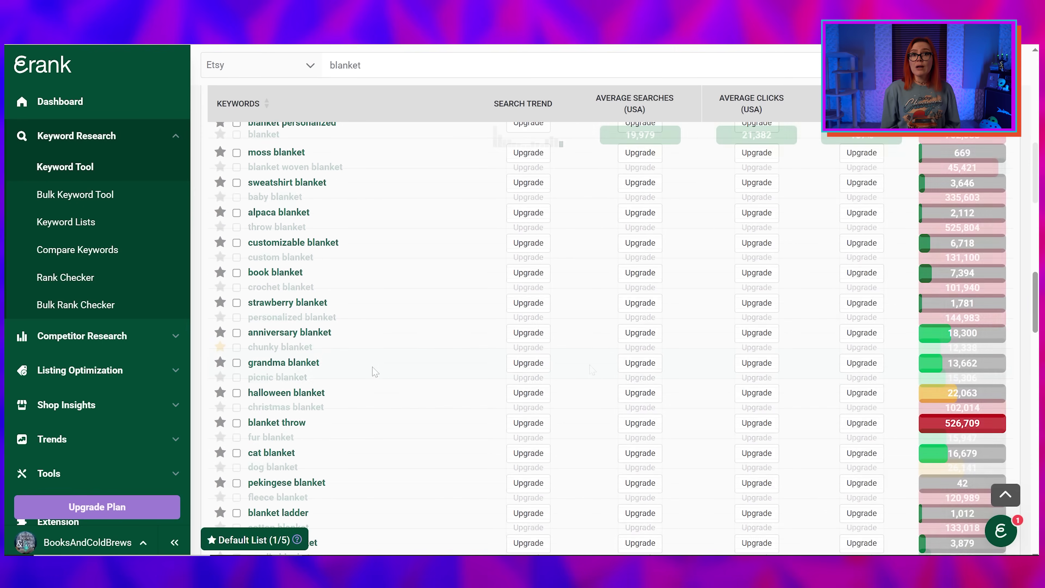
Step: Star 'grandma blanket', bringing the Default List to 2 of 5 keywords
left_click_drag(248, 362, 388, 365)
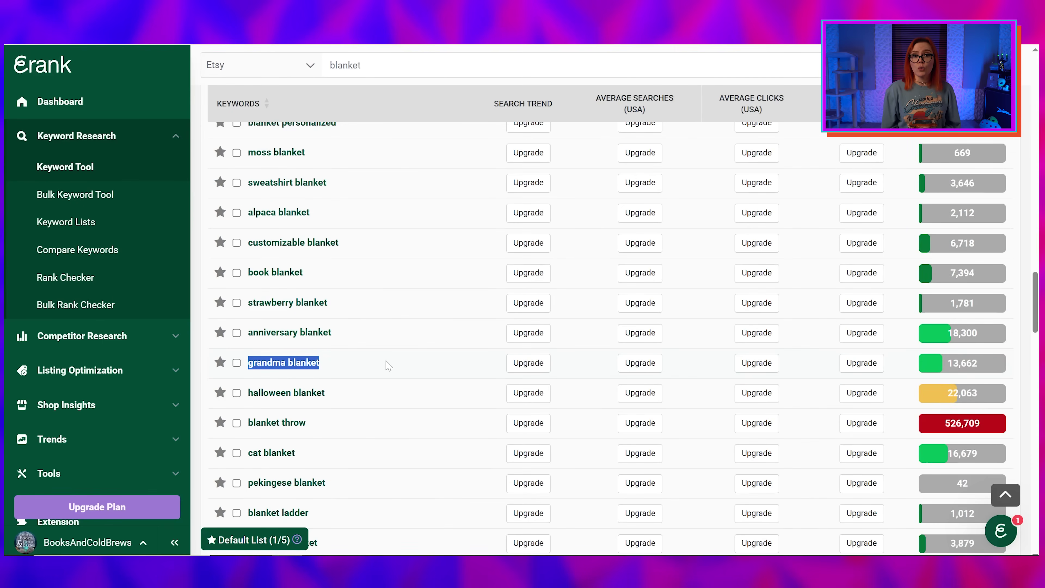
left_click(388, 366)
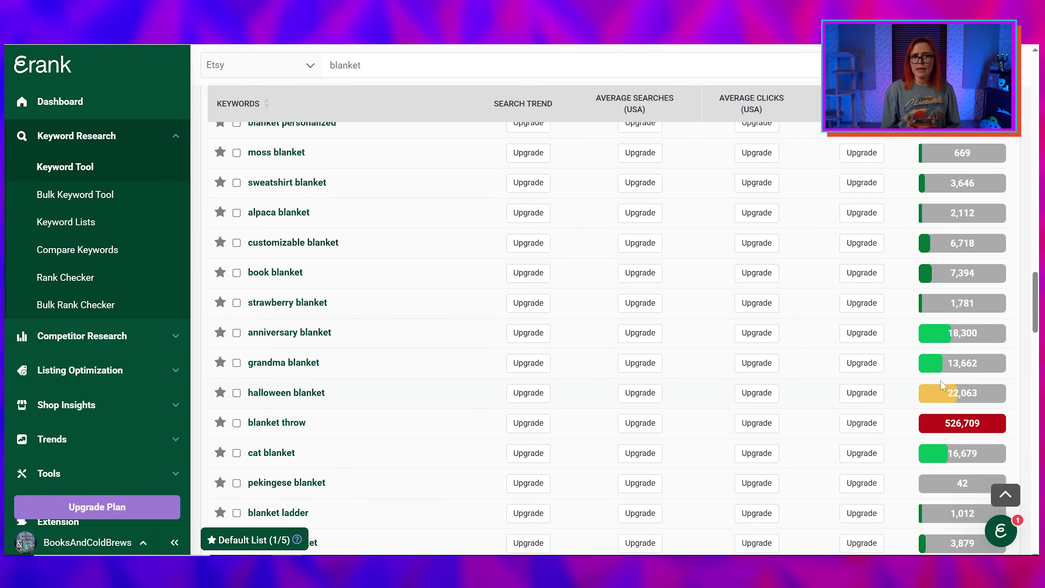
left_click_drag(985, 367, 948, 379)
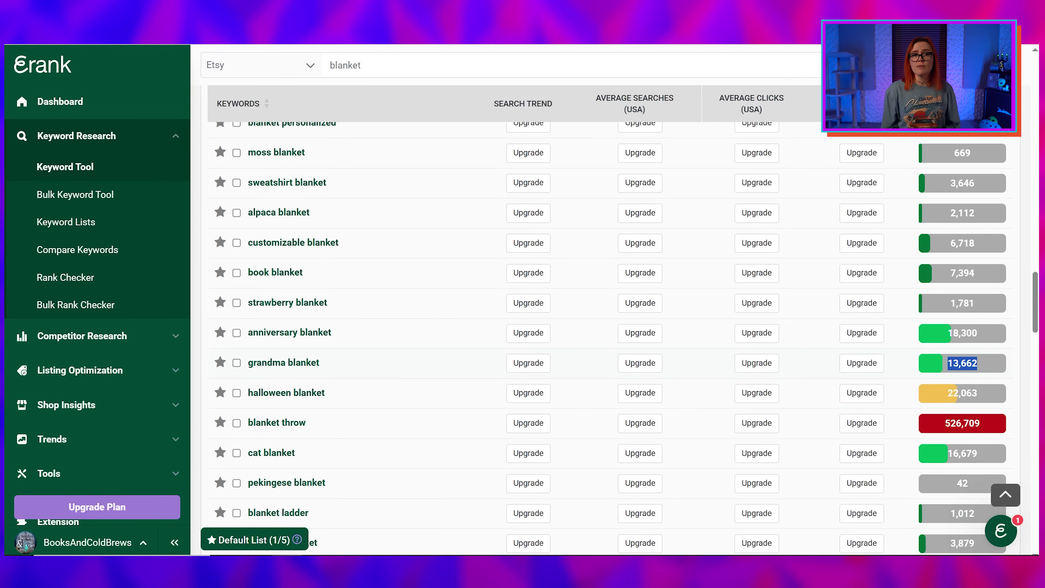
left_click(460, 369)
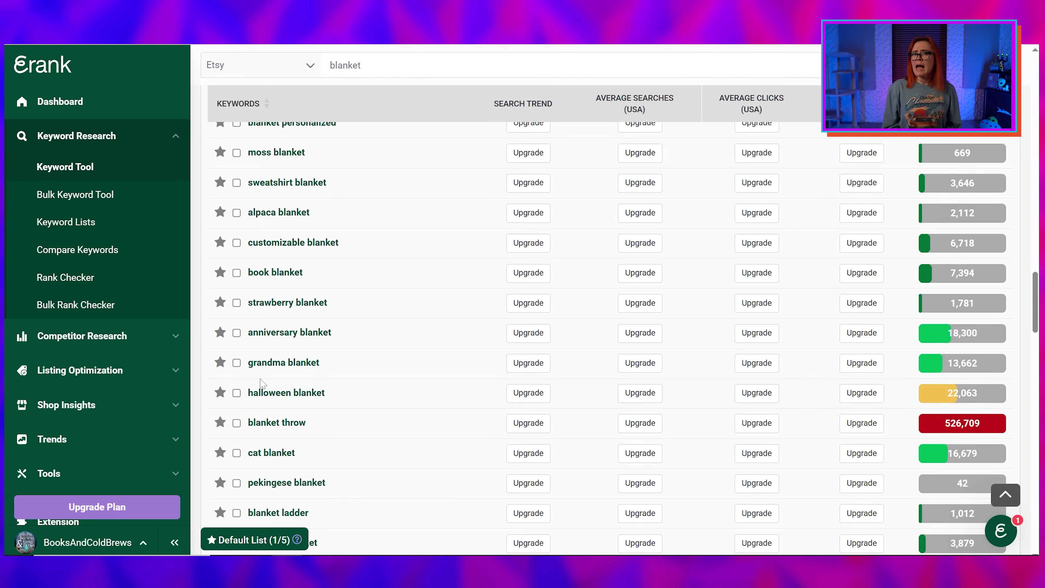
left_click(220, 363)
scroll(566, 333, "up", 10)
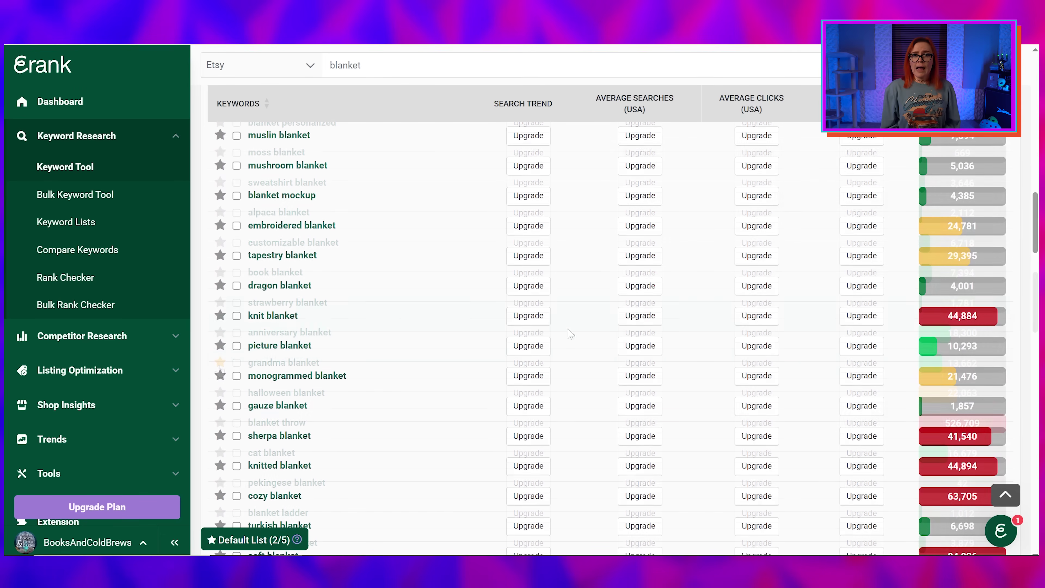
Step: Star 'knit blanket', 'cozy blanket' and 'moss blanket' so the Default List reaches 5 of 5
left_click_drag(992, 317, 947, 321)
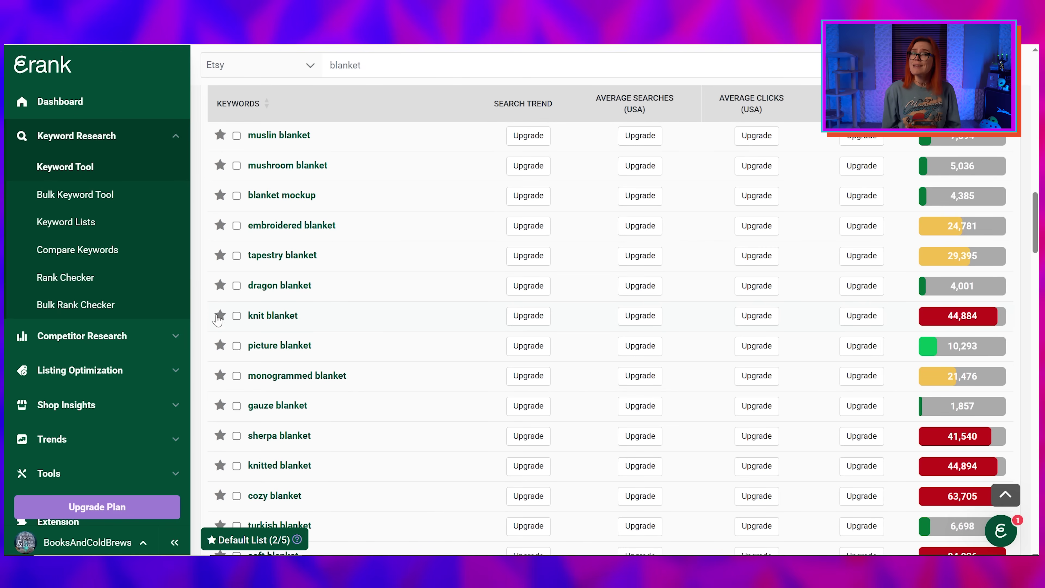
scroll(327, 378, "down", 3)
left_click_drag(325, 372, 247, 373)
left_click_drag(1001, 374, 944, 376)
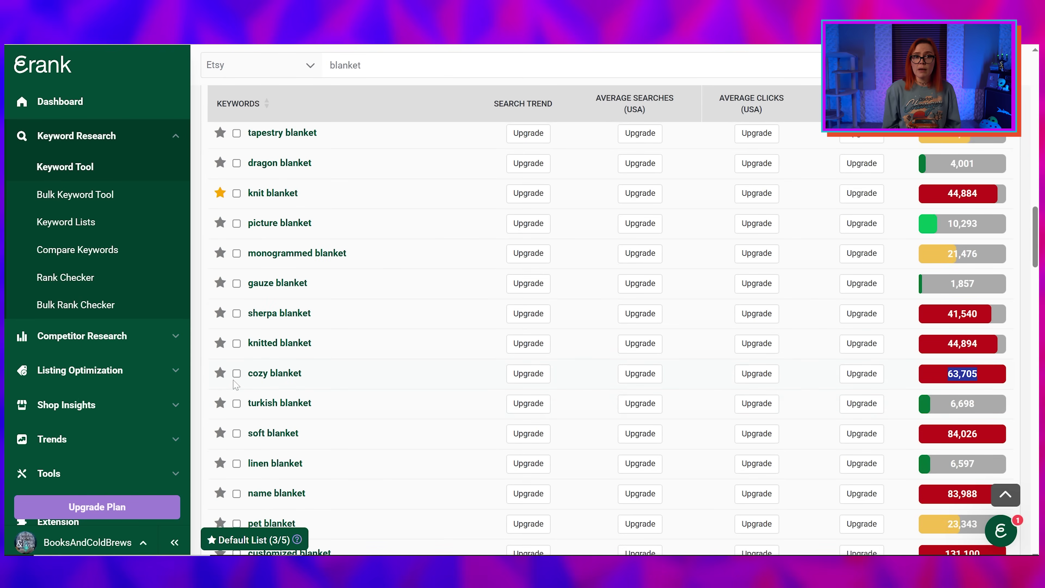
left_click(220, 373)
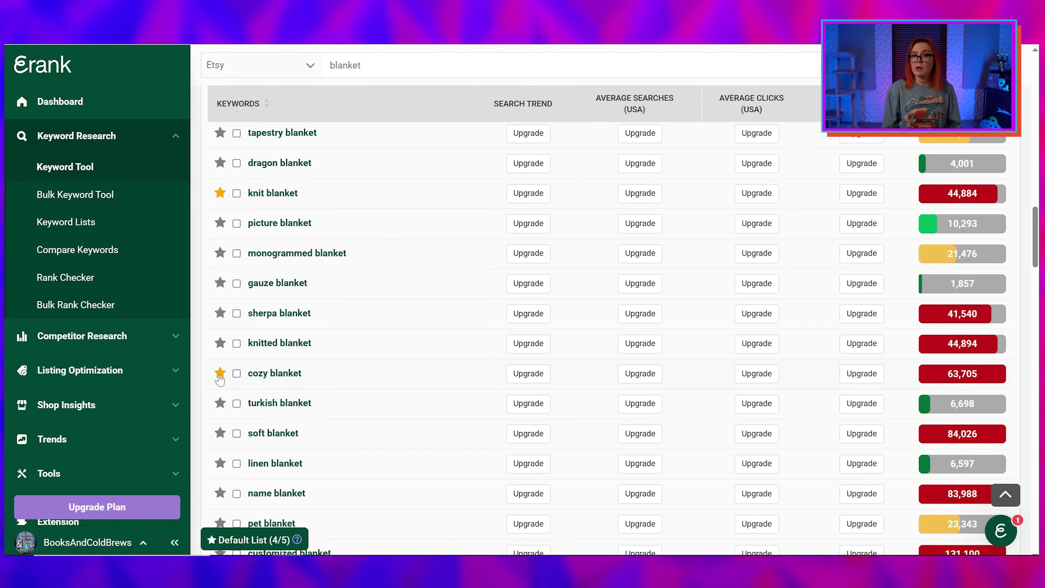
scroll(438, 346, "down", 8)
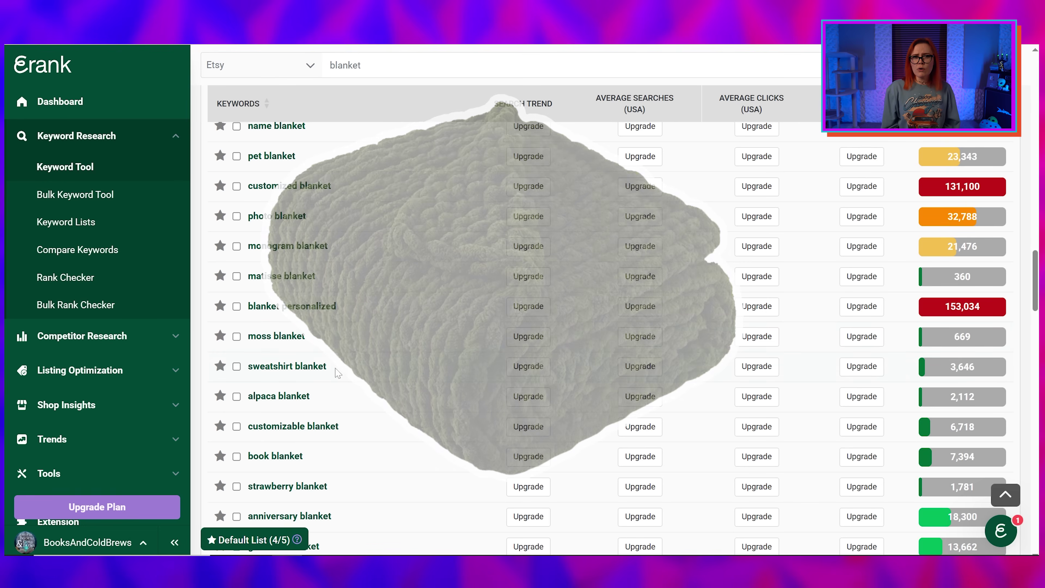
left_click(221, 335)
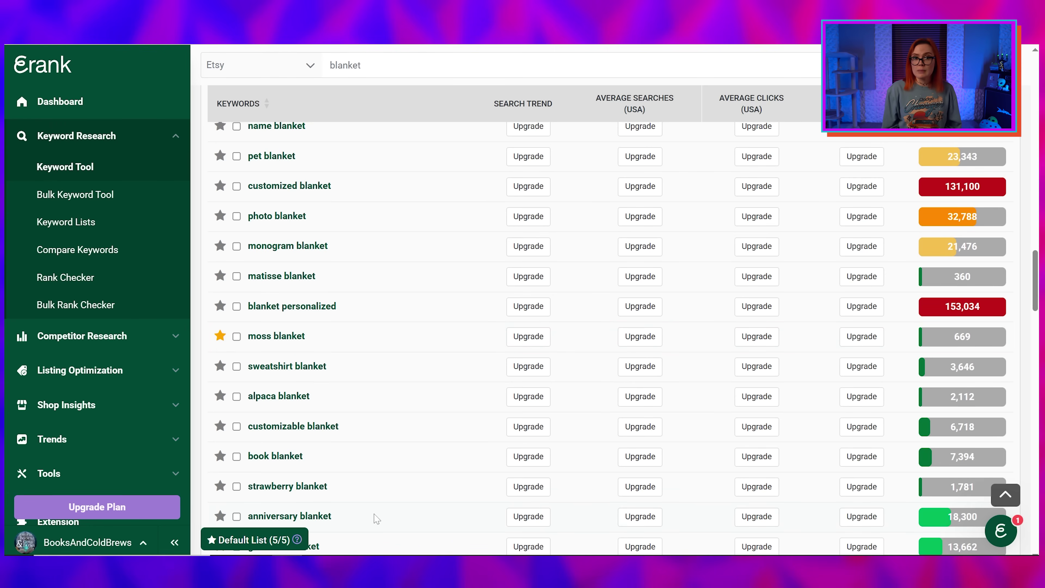
Step: Open the full Keyword Lists page from the 5/5 Default List and scroll to the saved keyword table
left_click(284, 540)
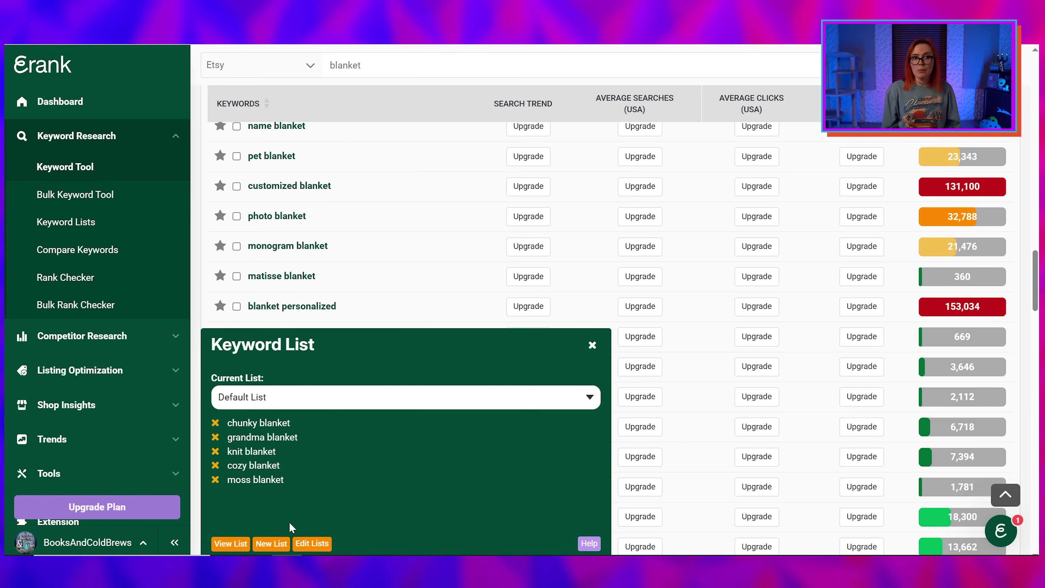
left_click(231, 544)
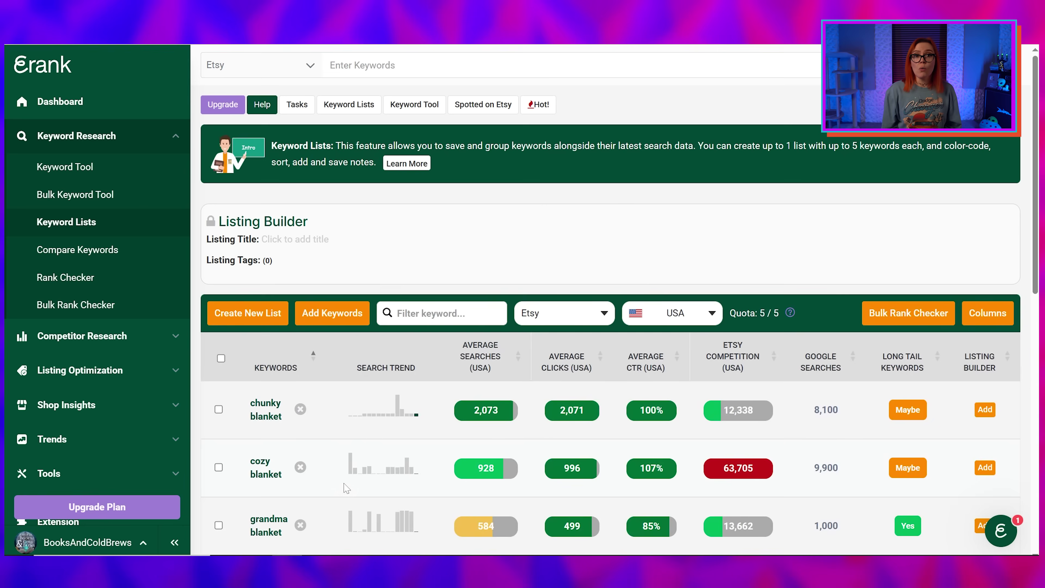
scroll(345, 485, "down", 2)
scroll(617, 321, "down", 3)
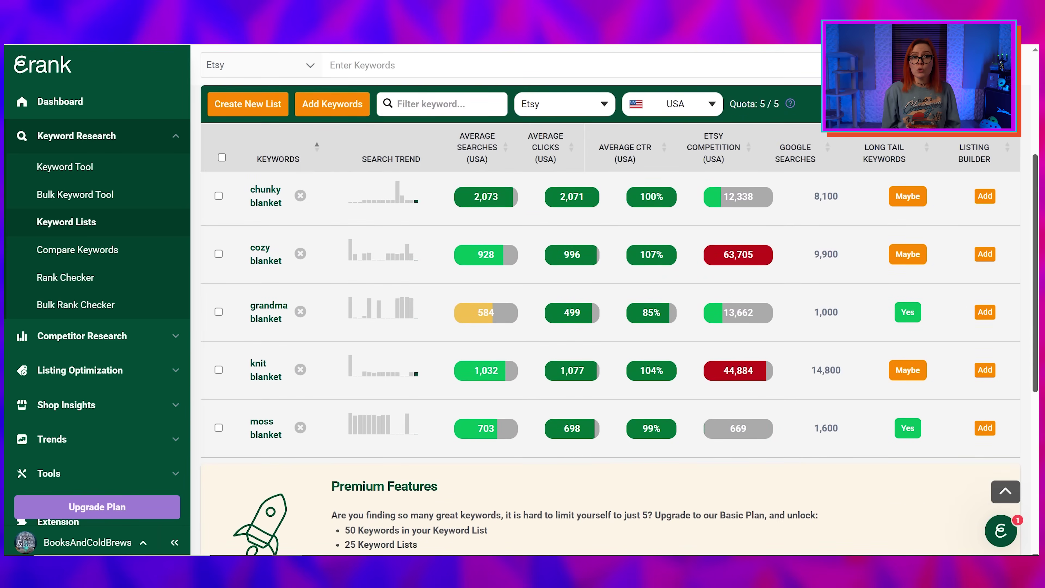